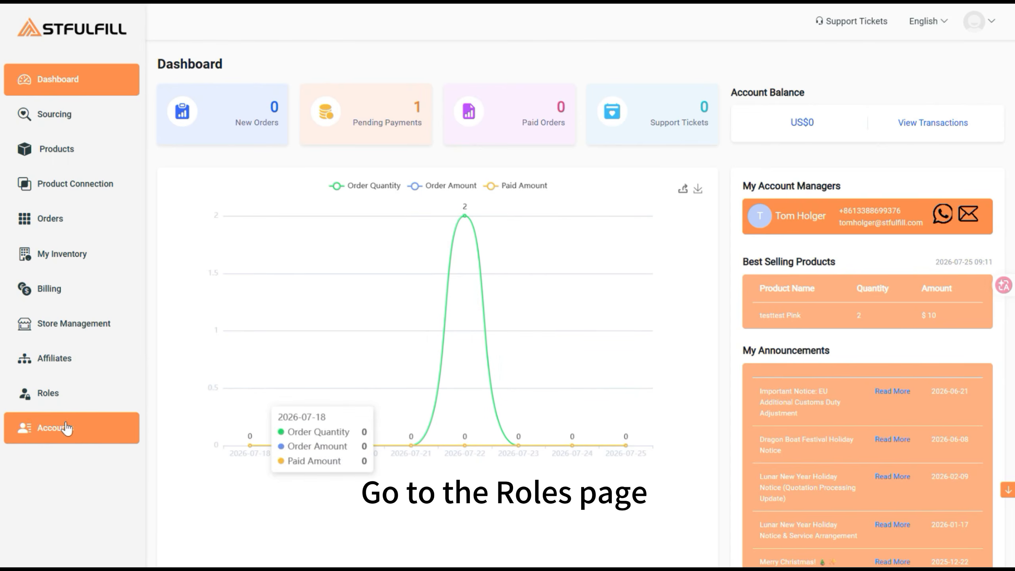
From the Roles page, add a new role and name it 'Order Process'
{"action": "left_click", "coordinate": [38, 401]}
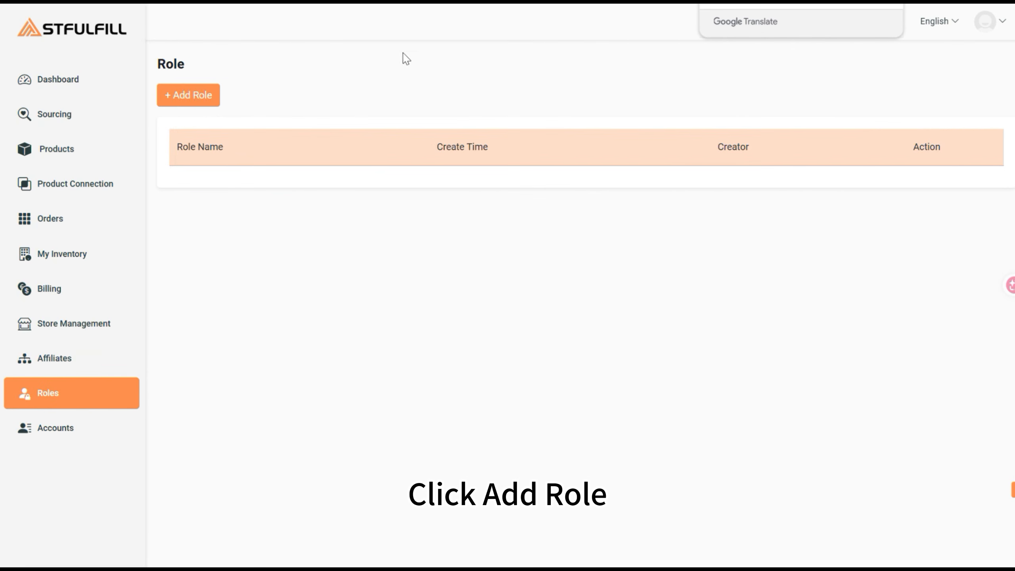
{"action": "left_click", "coordinate": [204, 100]}
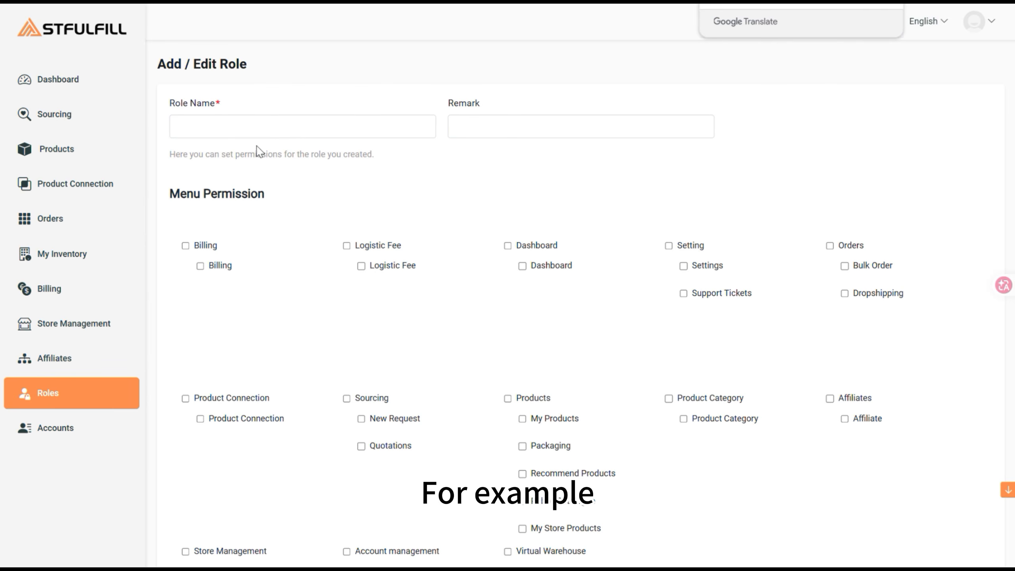
{"action": "left_click", "coordinate": [246, 128]}
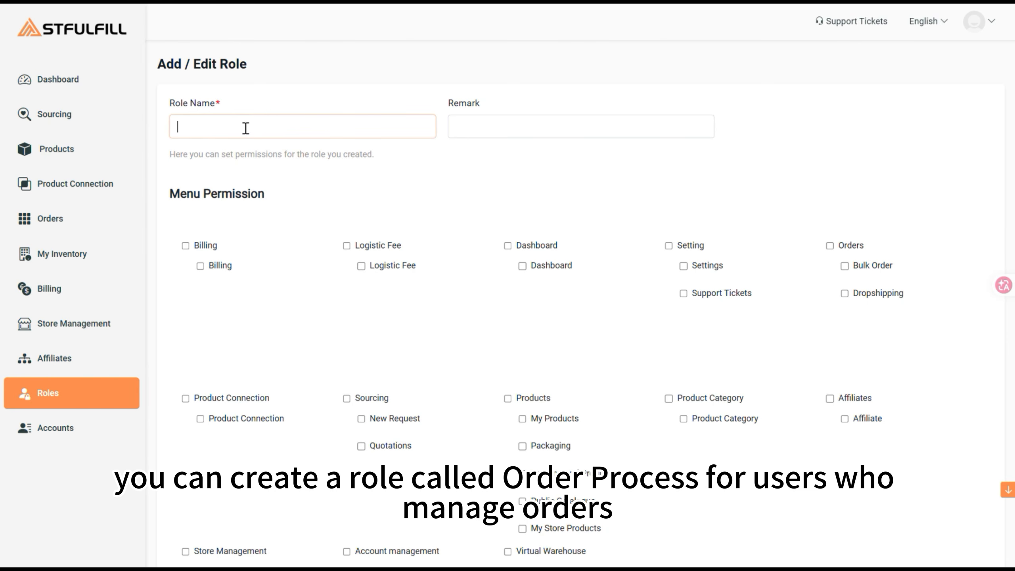
{"action": "type", "text": "Order Process"}
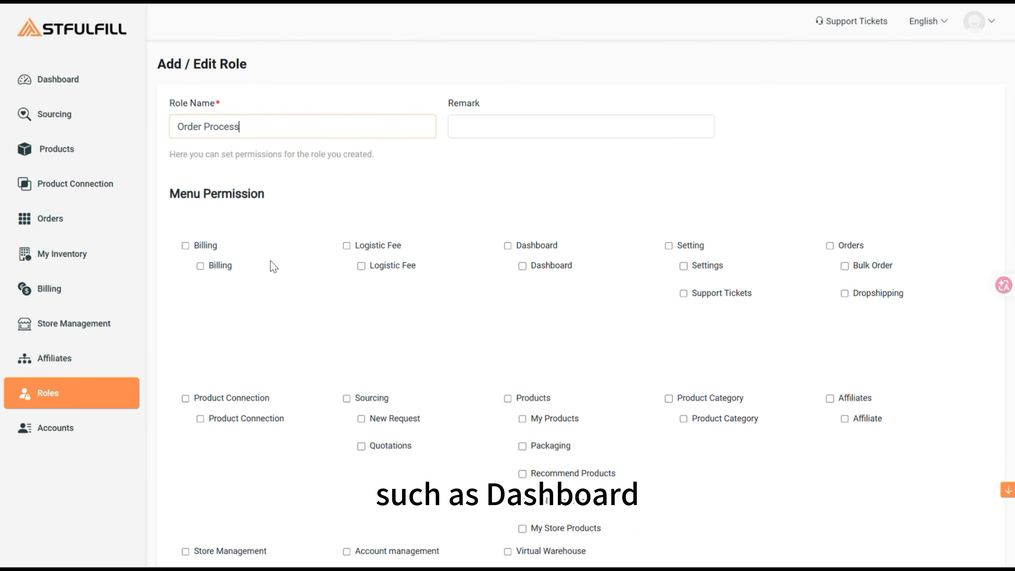
Grant Dashboard, Orders, Products, Product Connection and Store Management permissions, then save the role
{"action": "left_click", "coordinate": [521, 265]}
{"action": "left_click", "coordinate": [830, 245]}
{"action": "scroll", "coordinate": [210, 266], "scroll_direction": "down", "scroll_amount": 3}
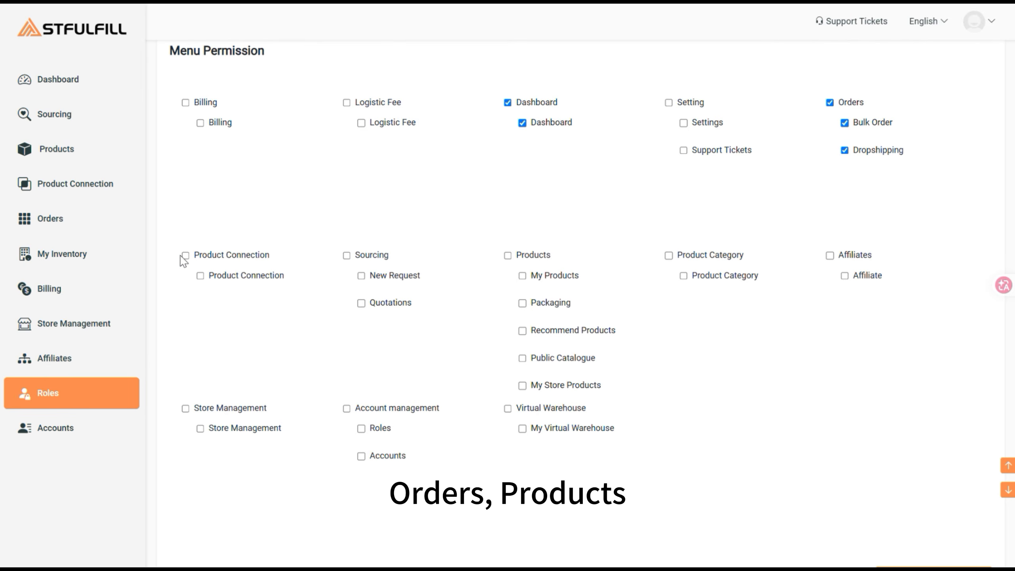
{"action": "left_click", "coordinate": [507, 255]}
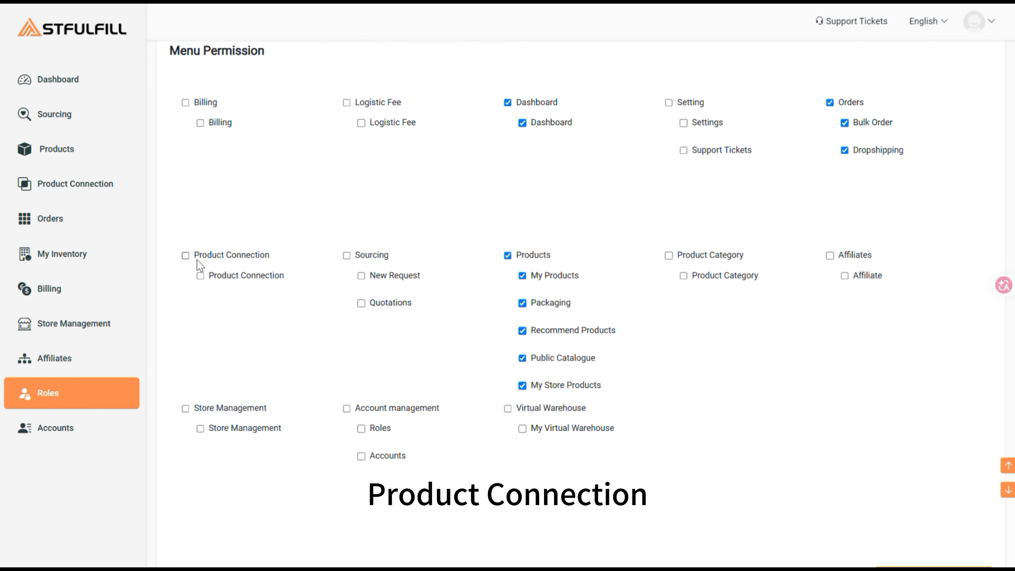
{"action": "left_click", "coordinate": [185, 255]}
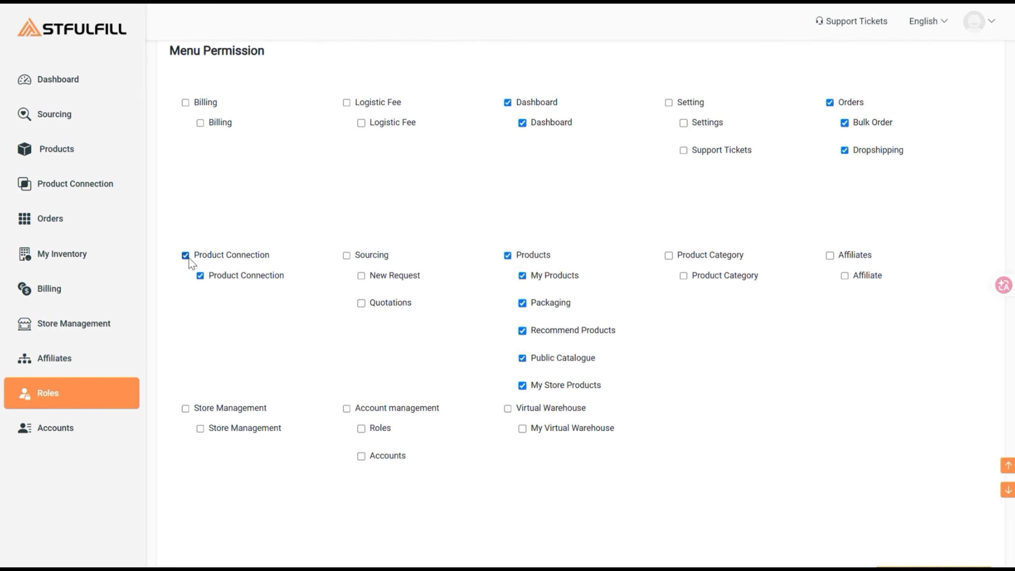
{"action": "left_click", "coordinate": [186, 409]}
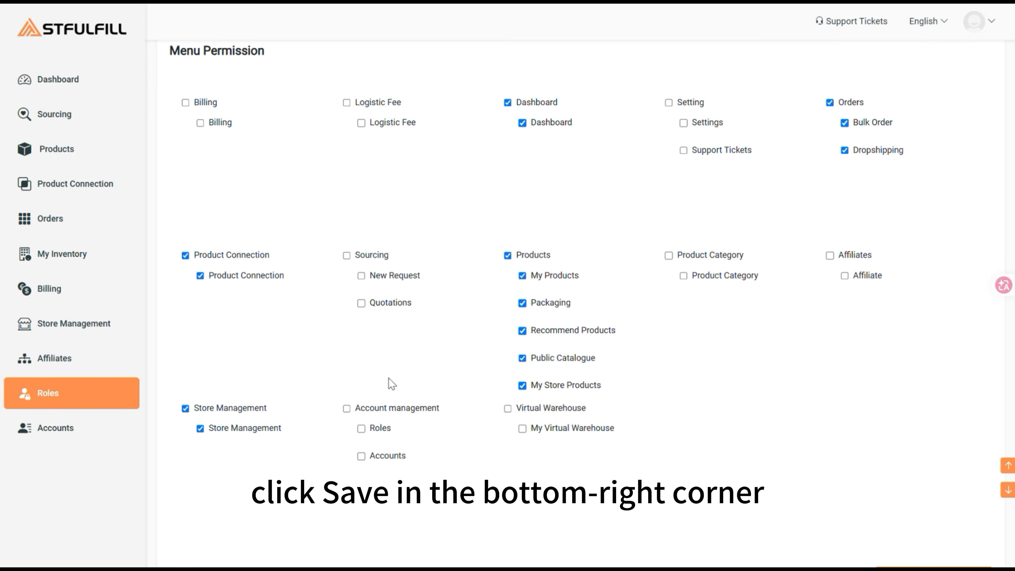
{"action": "scroll", "coordinate": [915, 190], "scroll_direction": "down", "scroll_amount": 3}
{"action": "left_click", "coordinate": [948, 485]}
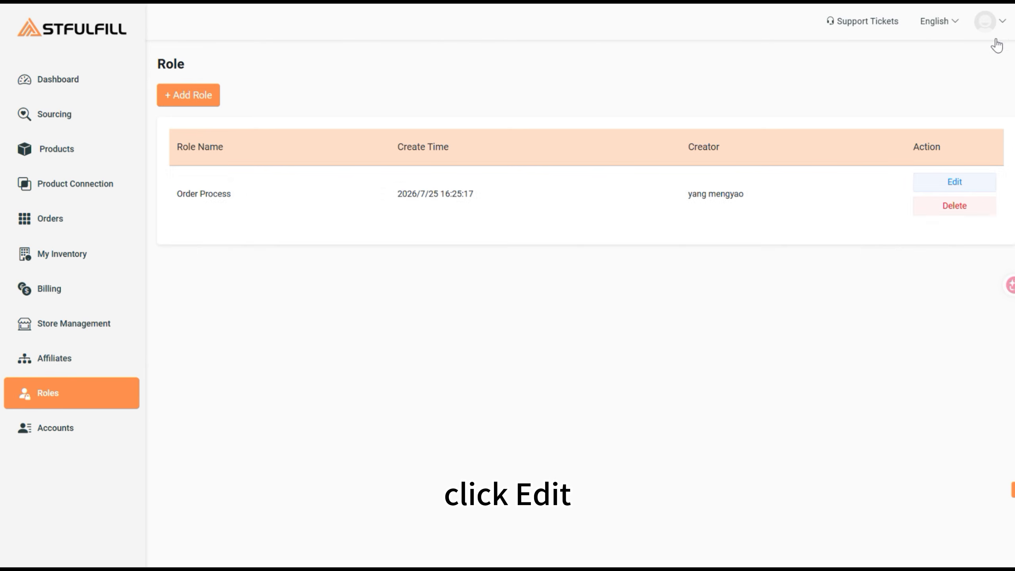
Edit Order Process to add Sourcing and Account management, remove Products, and save
{"action": "left_click", "coordinate": [963, 181]}
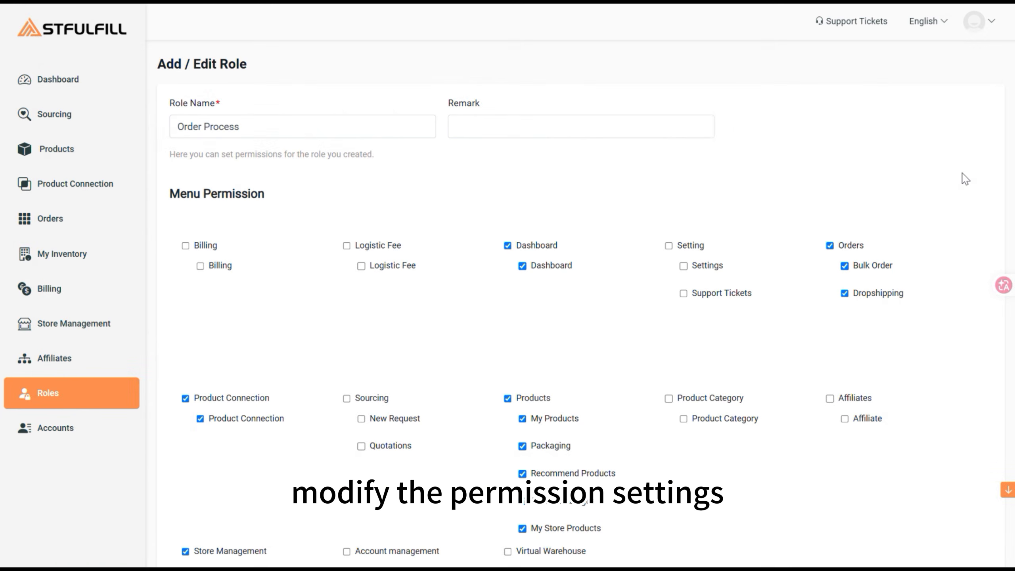
{"action": "scroll", "coordinate": [635, 312], "scroll_direction": "down", "scroll_amount": 3}
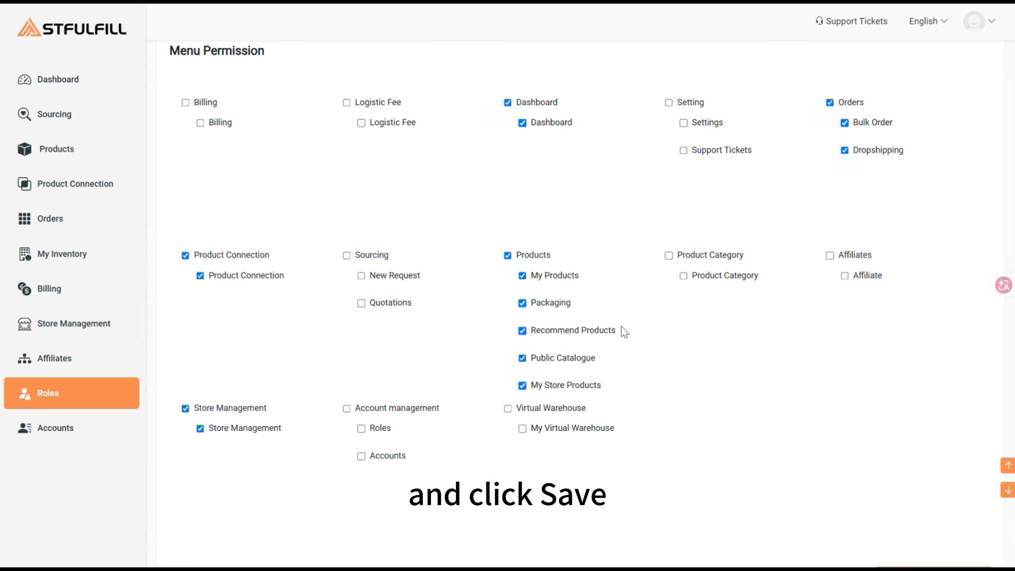
{"action": "left_click", "coordinate": [346, 255]}
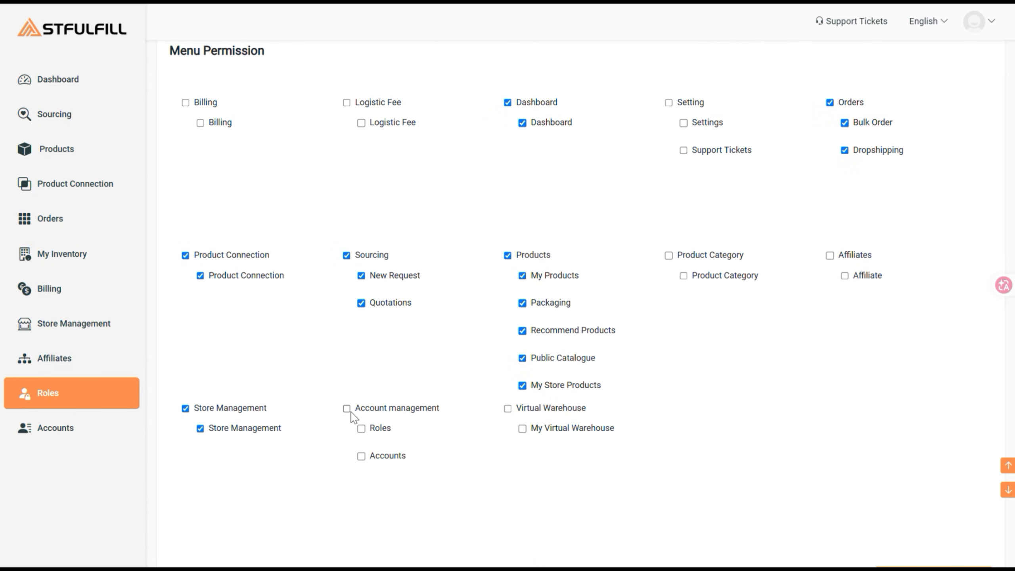
{"action": "left_click", "coordinate": [346, 408]}
{"action": "left_click", "coordinate": [507, 255]}
{"action": "scroll", "coordinate": [598, 317], "scroll_direction": "down", "scroll_amount": 3}
{"action": "left_click", "coordinate": [946, 487]}
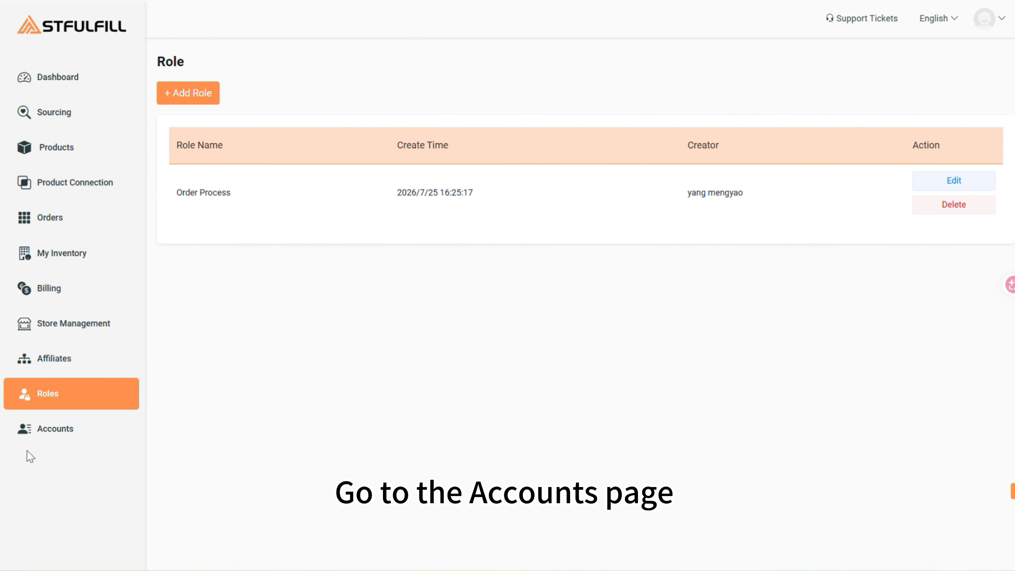
Start a new user on the Accounts page and enter the sub-account's e-mail address
{"action": "left_click", "coordinate": [61, 431]}
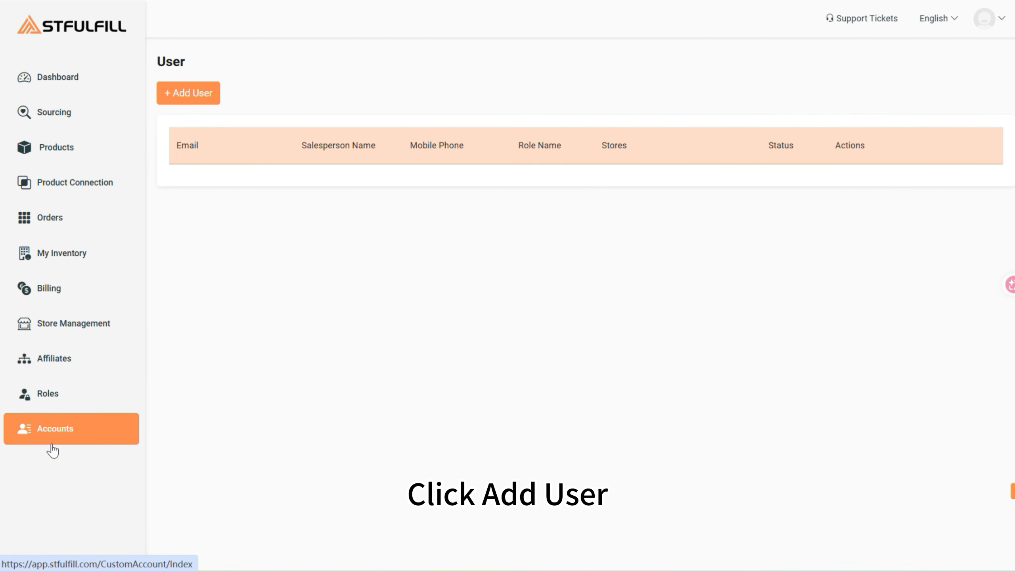
{"action": "left_click", "coordinate": [191, 95]}
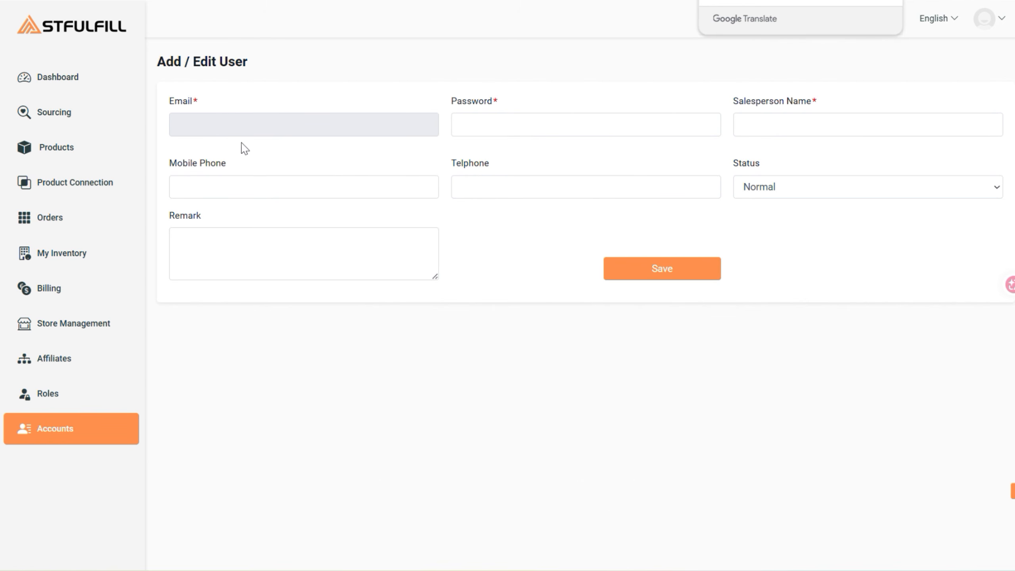
{"action": "left_click", "coordinate": [266, 130]}
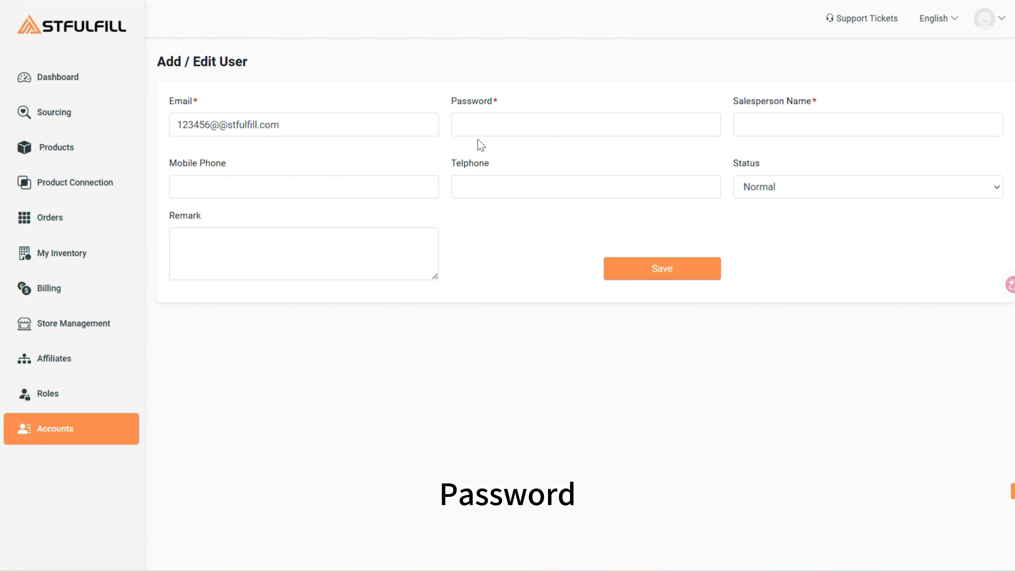
{"action": "left_click", "coordinate": [491, 128]}
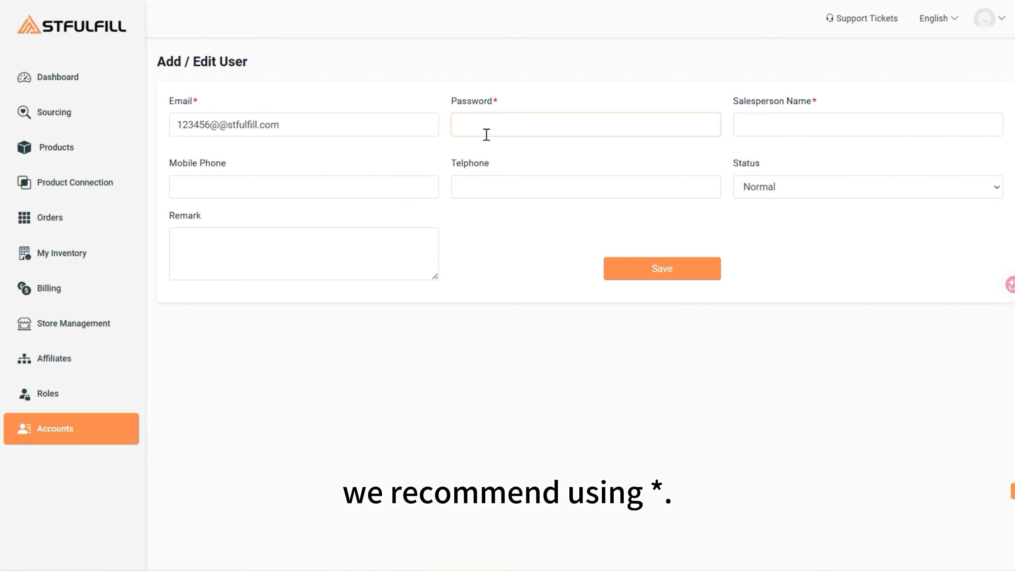
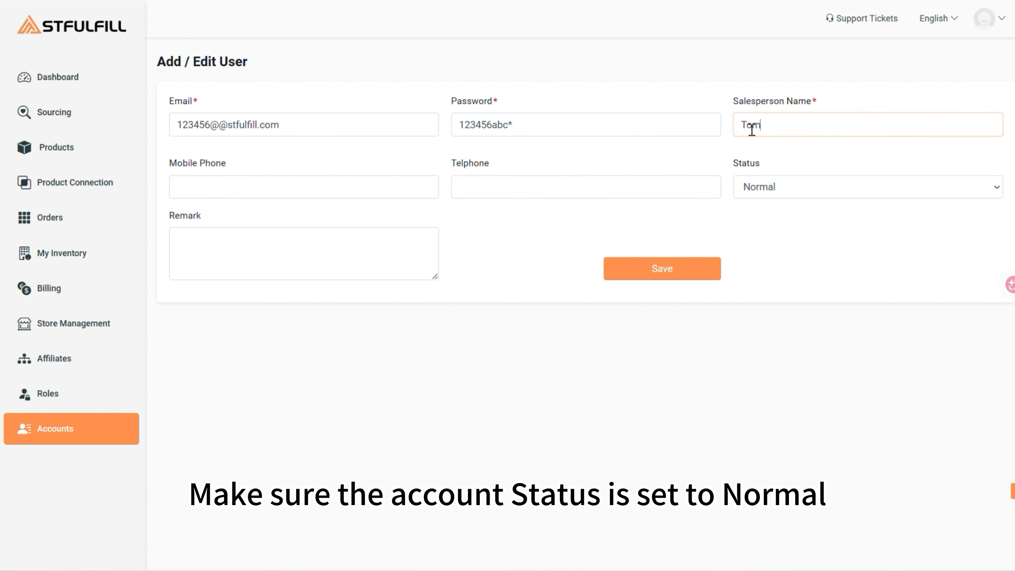
Enter the account password and salesperson name, keep status Normal, and save the user
{"action": "left_click", "coordinate": [816, 191]}
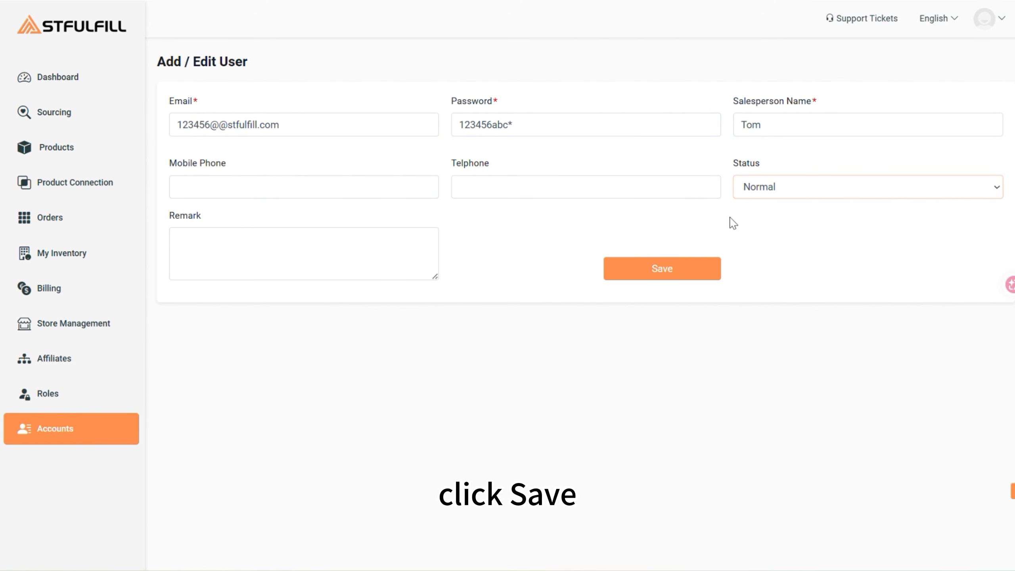
{"action": "left_click", "coordinate": [704, 268]}
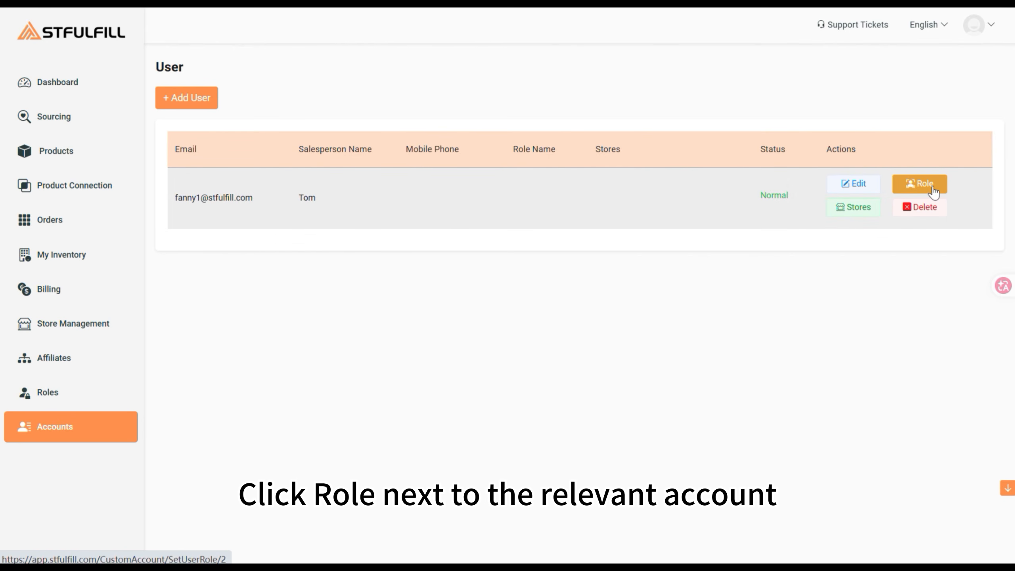
Assign the Order Process role to the sub-account
{"action": "left_click", "coordinate": [933, 193]}
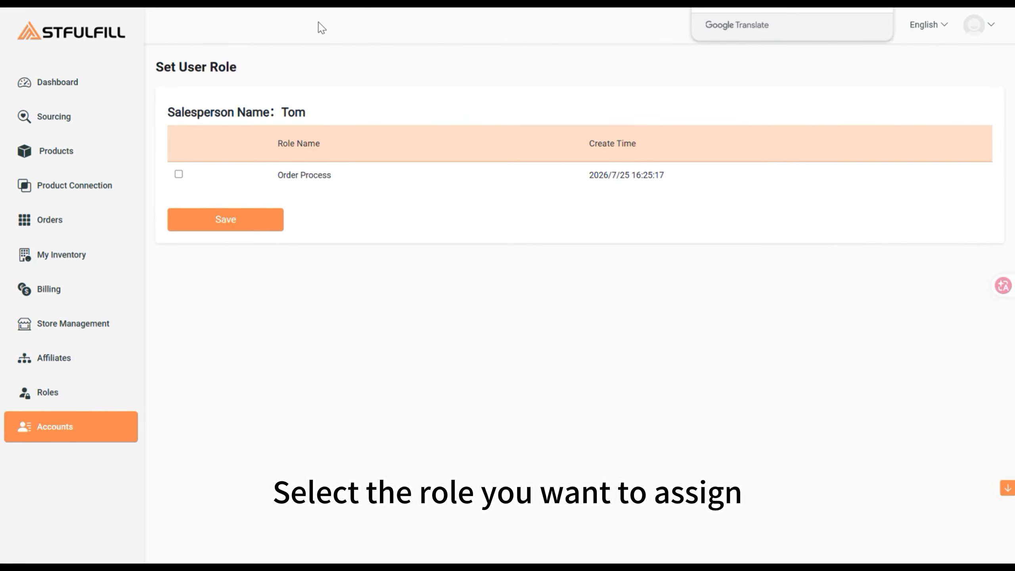
{"action": "left_click", "coordinate": [178, 175]}
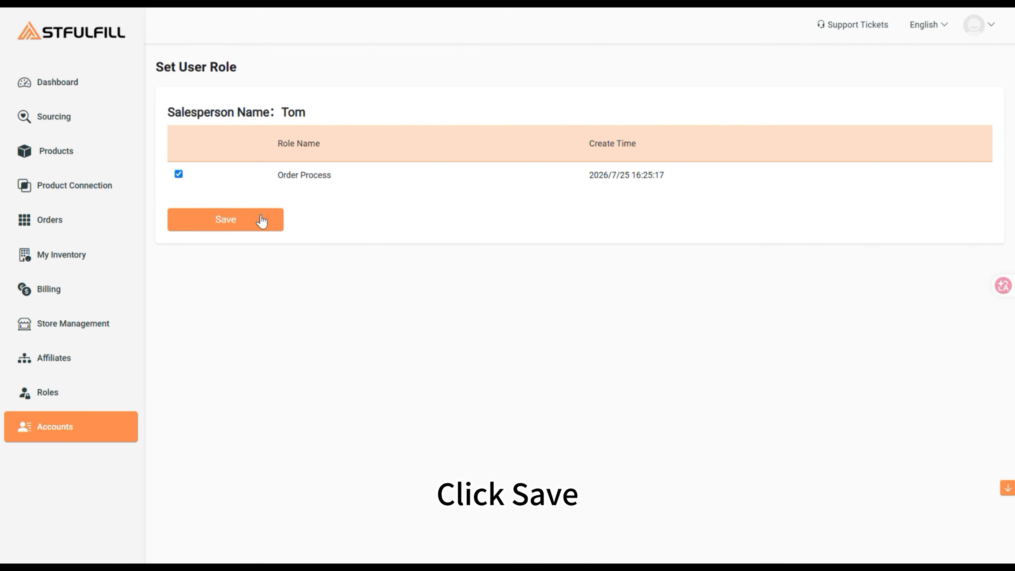
{"action": "left_click", "coordinate": [263, 220]}
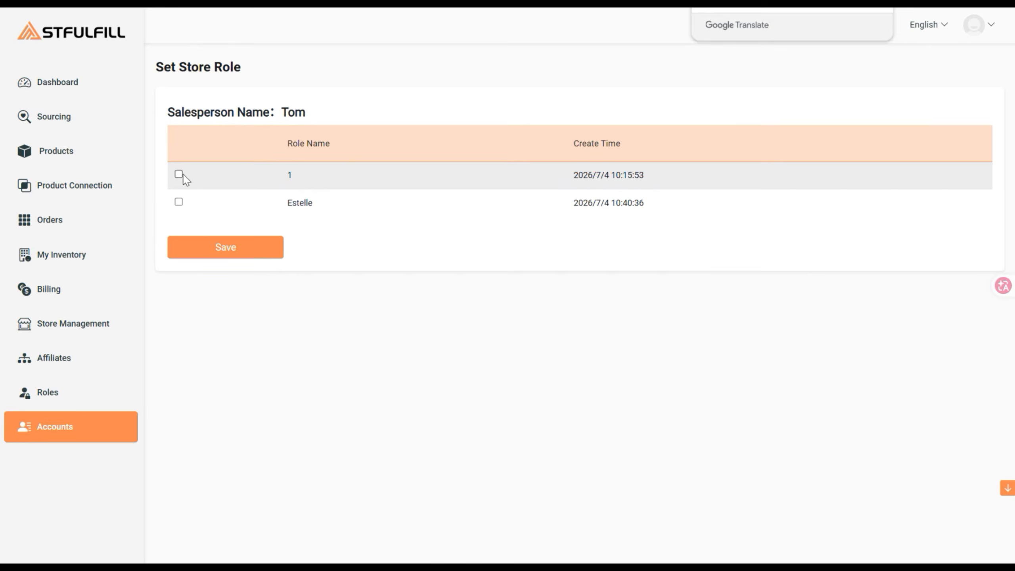
Give the sub-account access to both stores, 1 and Estelle
{"action": "left_click", "coordinate": [178, 175]}
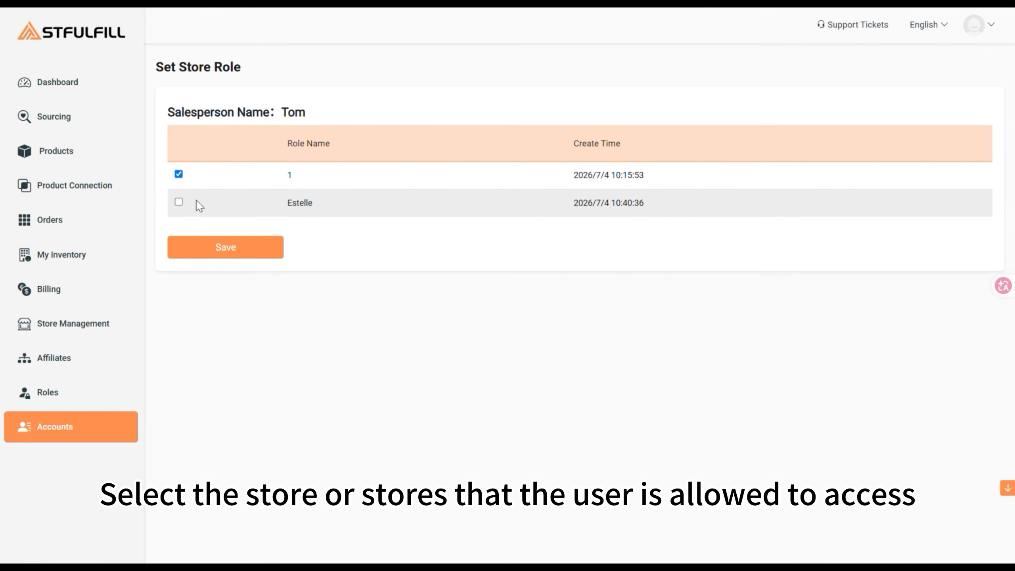
{"action": "left_click", "coordinate": [179, 202]}
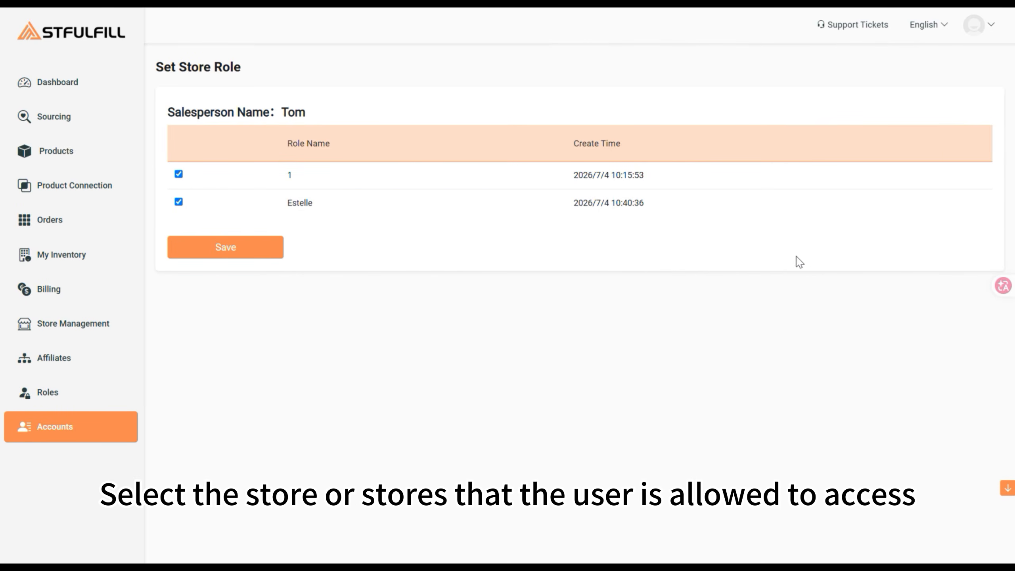
{"action": "left_click", "coordinate": [229, 252]}
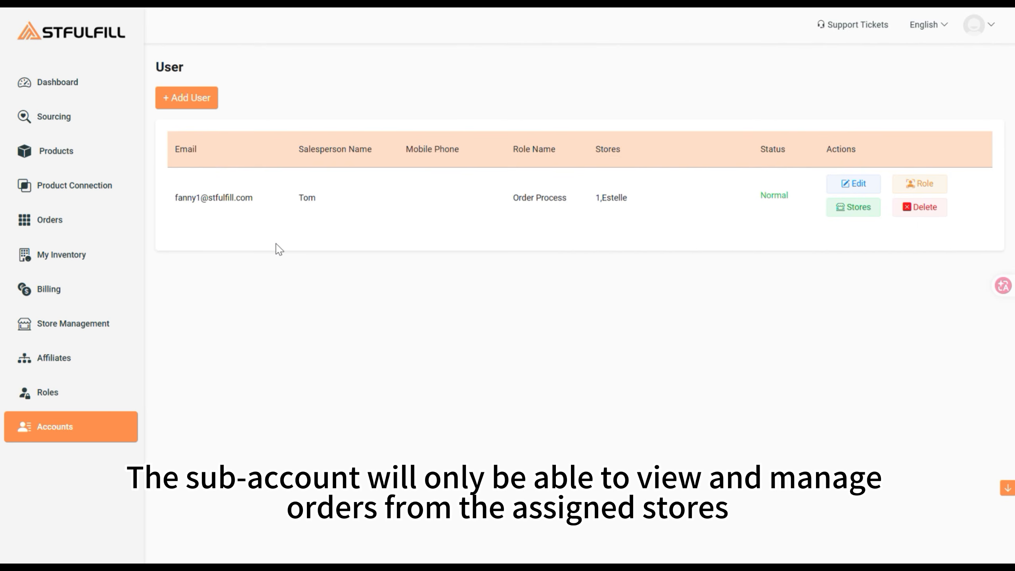